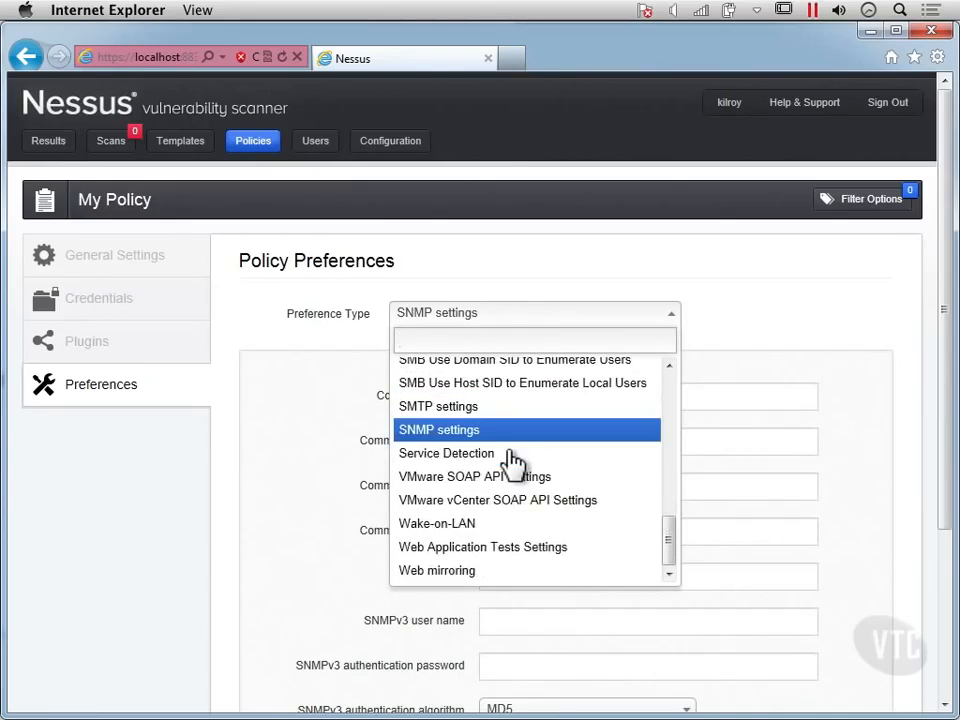
Step: View the policy's Web mirroring preferences and switch the preference type to Web Application Tests Settings
left_click(465, 571)
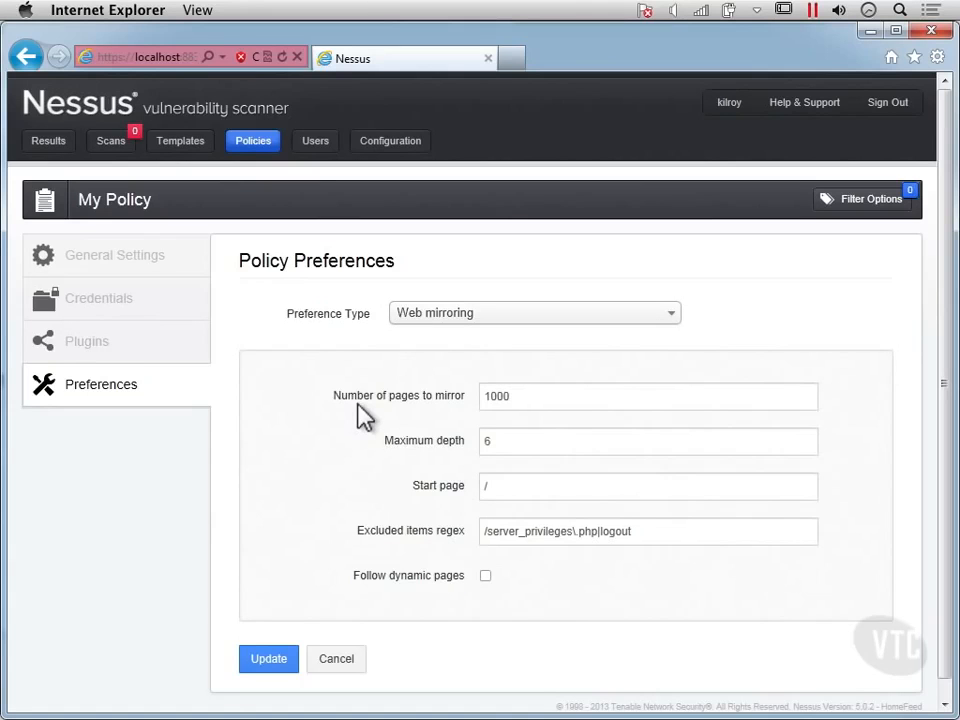
left_click(487, 320)
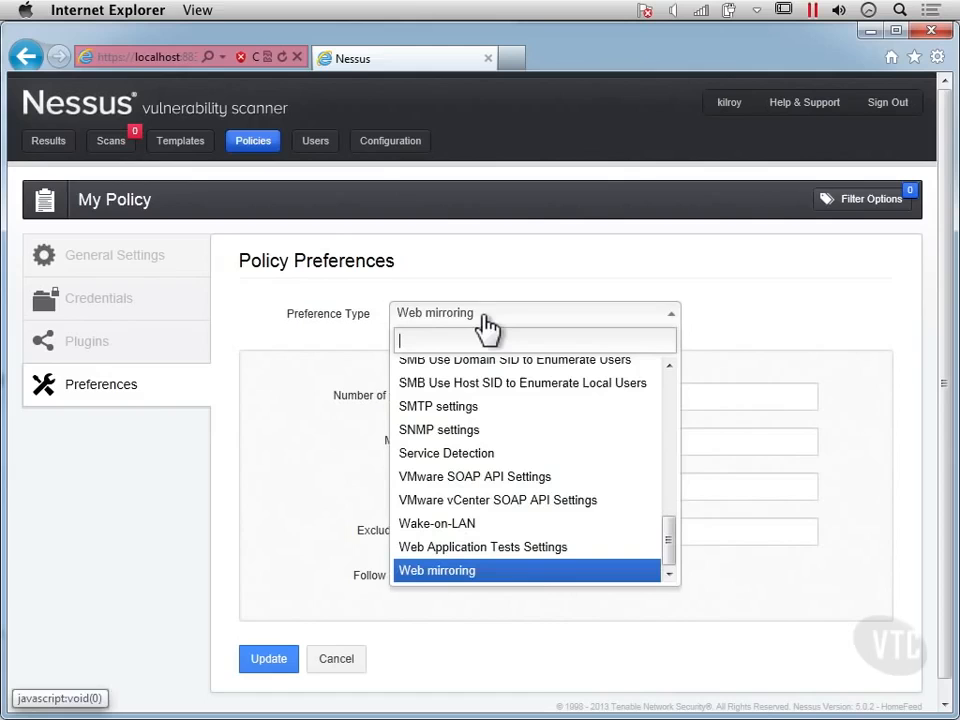
left_click(494, 549)
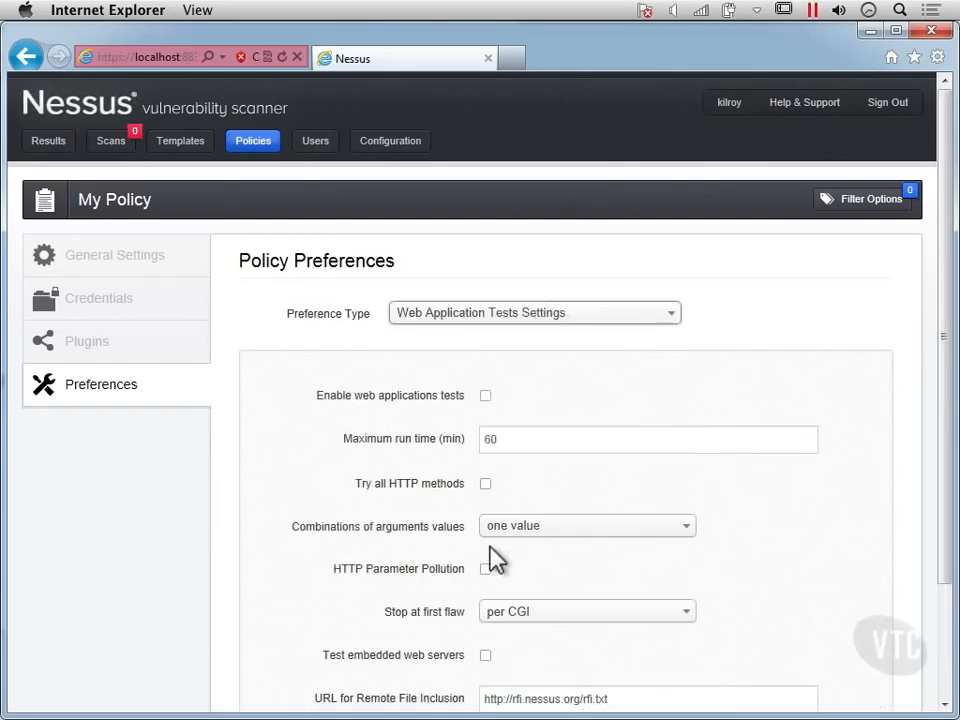
Step: Enable web applications tests and the option to try all HTTP methods
scroll(343, 470, "down", 2)
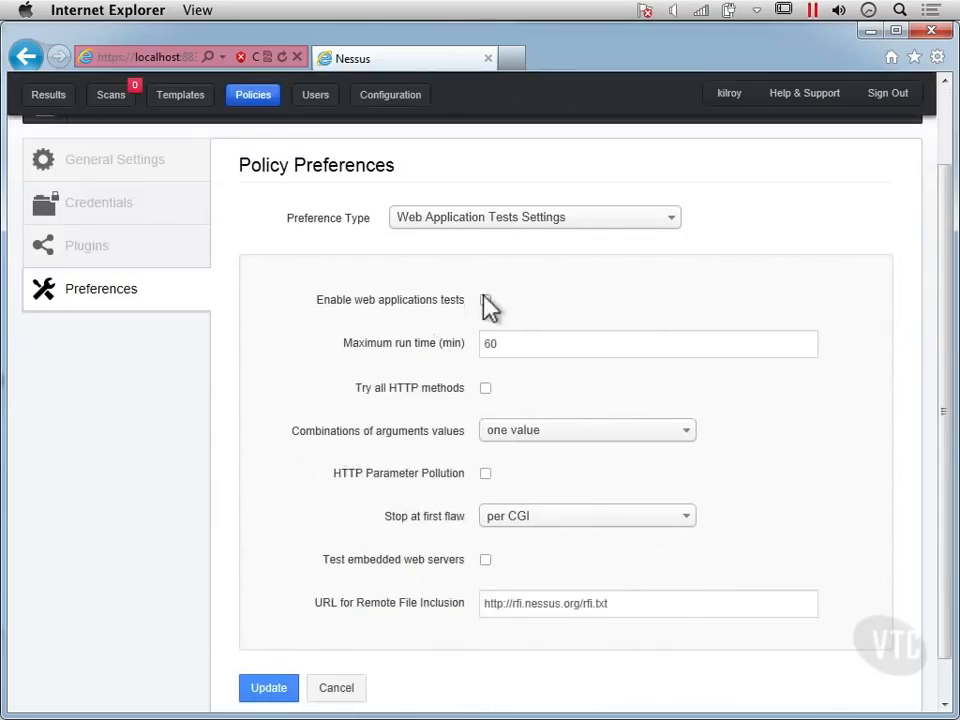
scroll(489, 305, "down", 1)
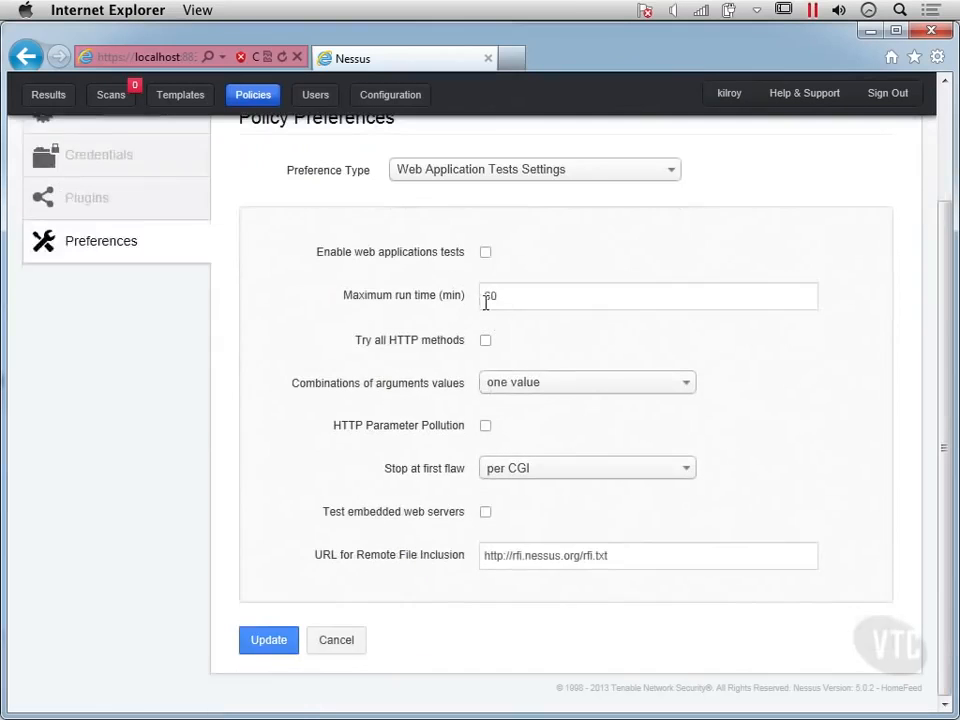
left_click(485, 253)
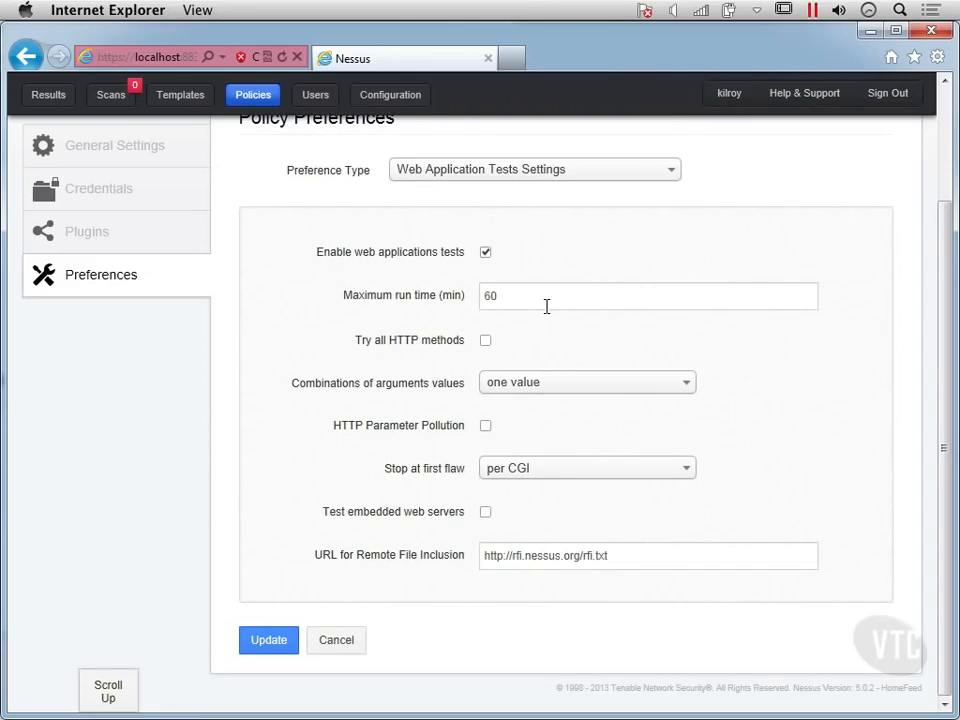
left_click(528, 300)
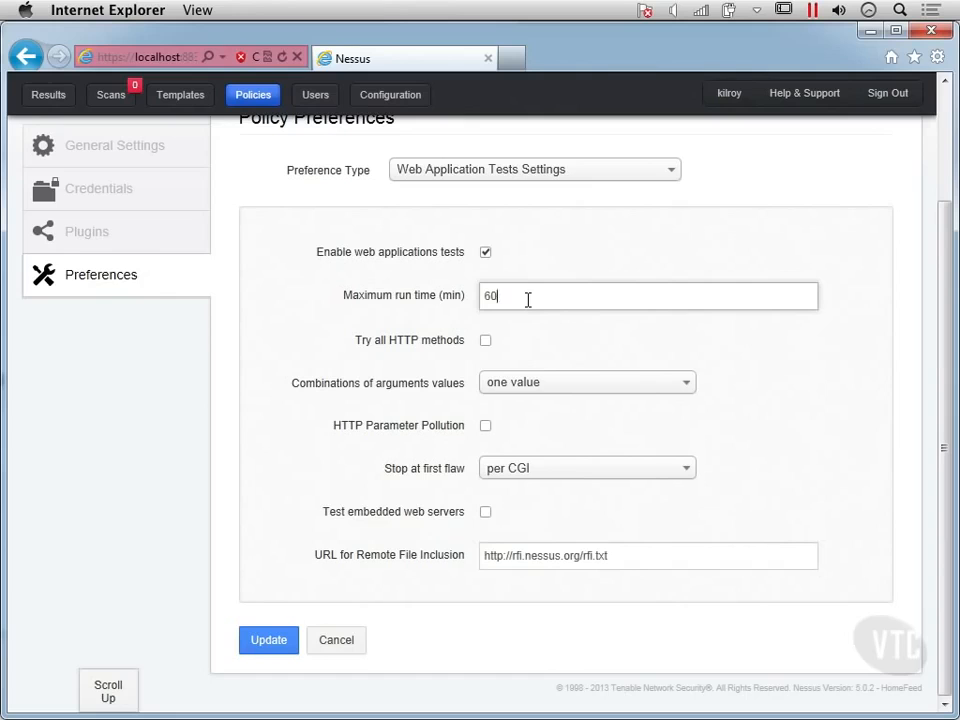
left_click(485, 341)
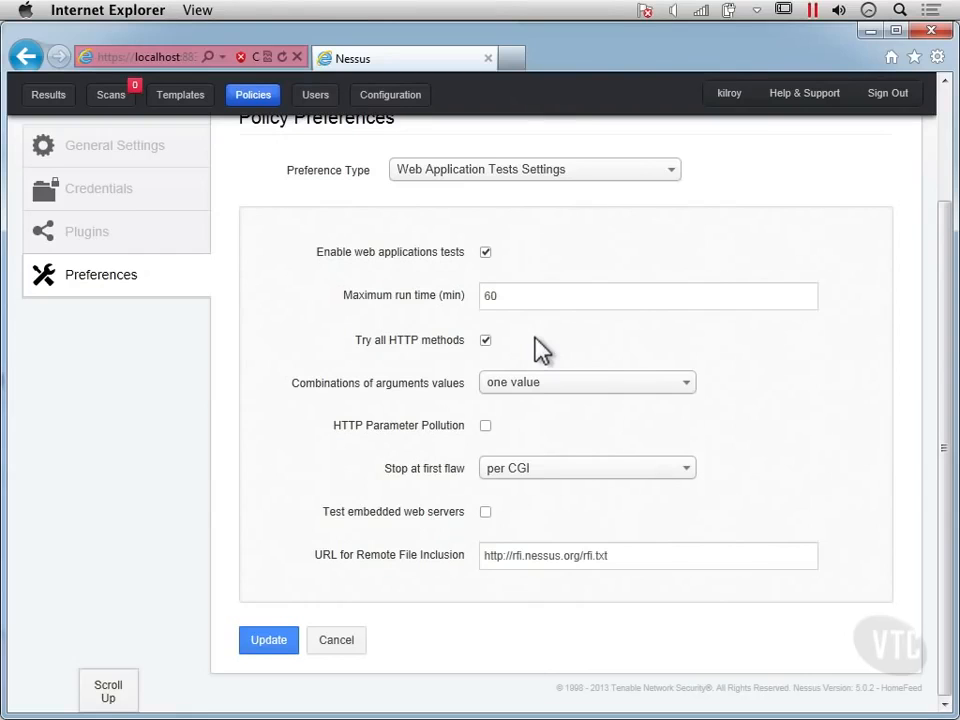
Step: Enable HTTP Parameter Pollution and set Stop at first flaw to "look for all flaws (slower)"
left_click(485, 425)
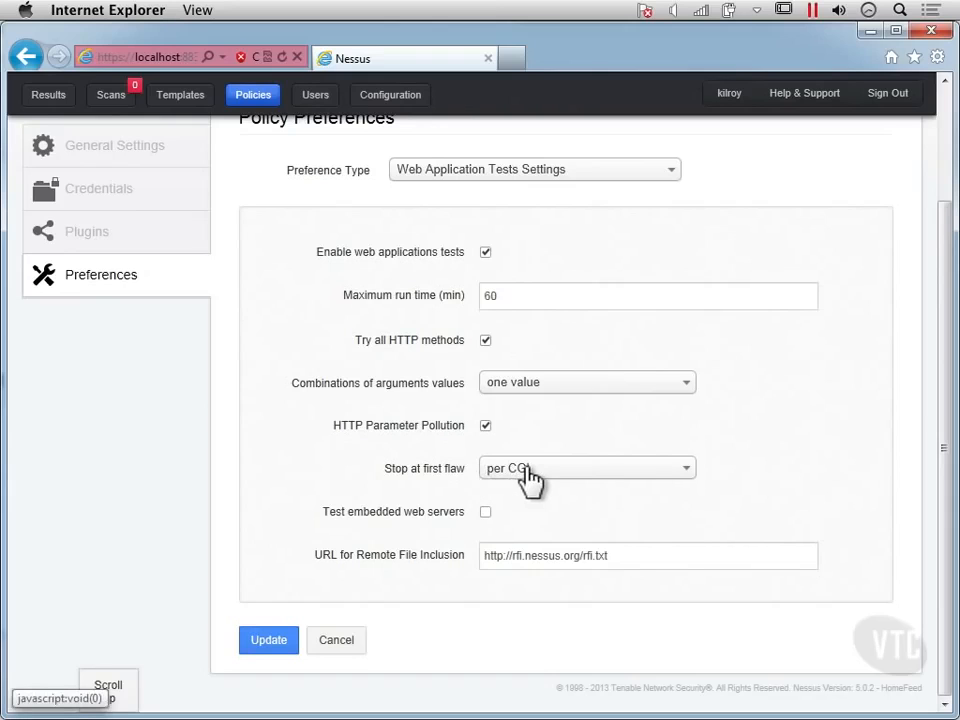
left_click(609, 478)
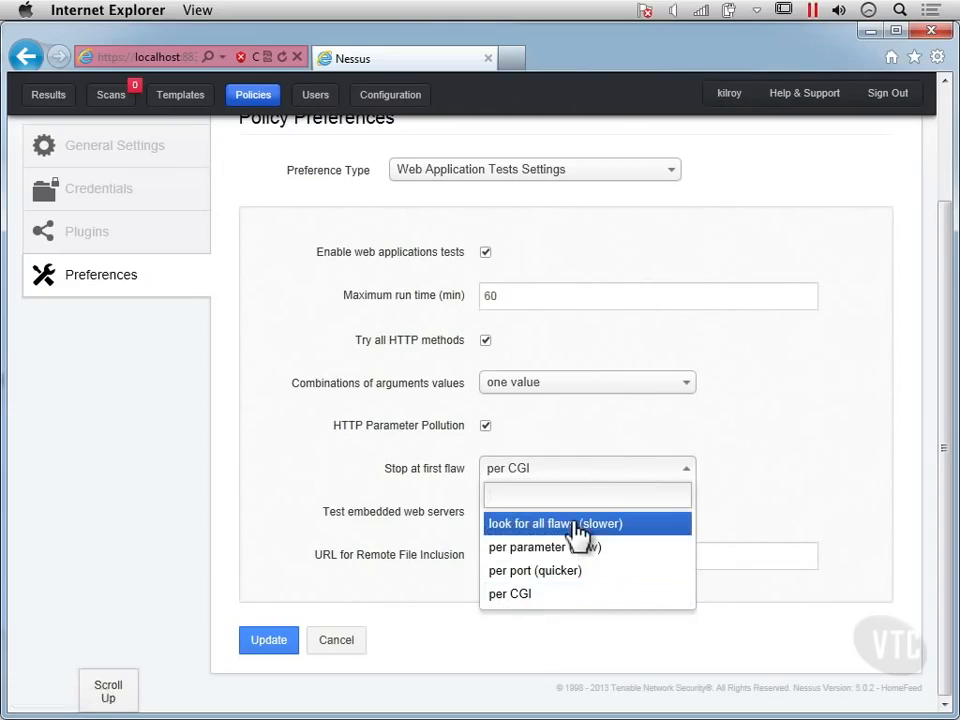
left_click(593, 525)
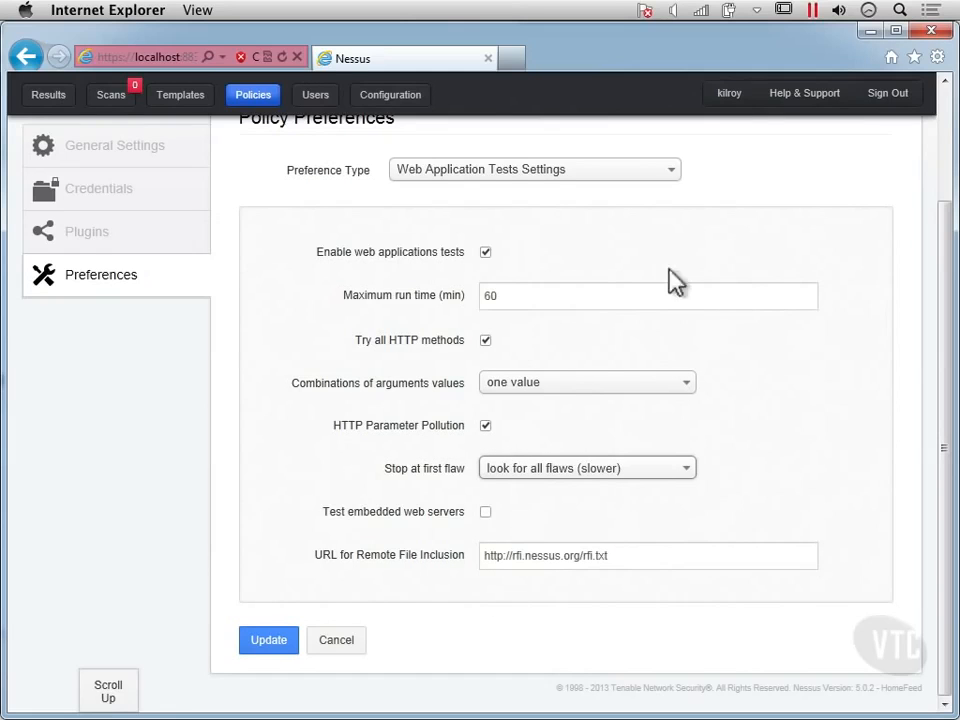
Step: Display the policy's HTTP cookies import preferences
left_click(571, 184)
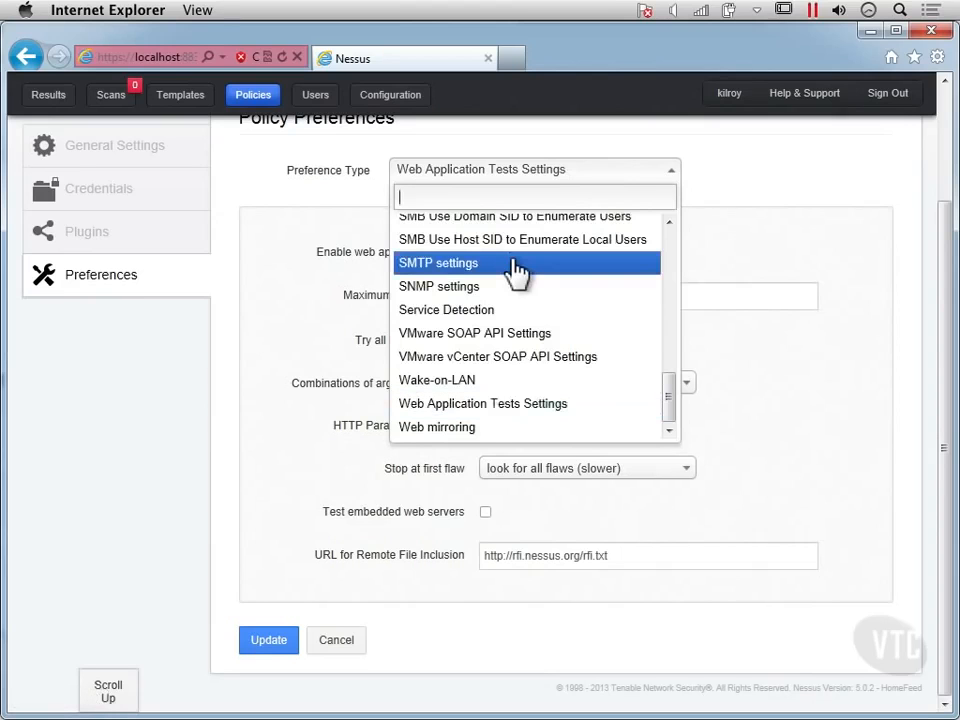
scroll(515, 272, "up", 3)
scroll(515, 272, "up", 6)
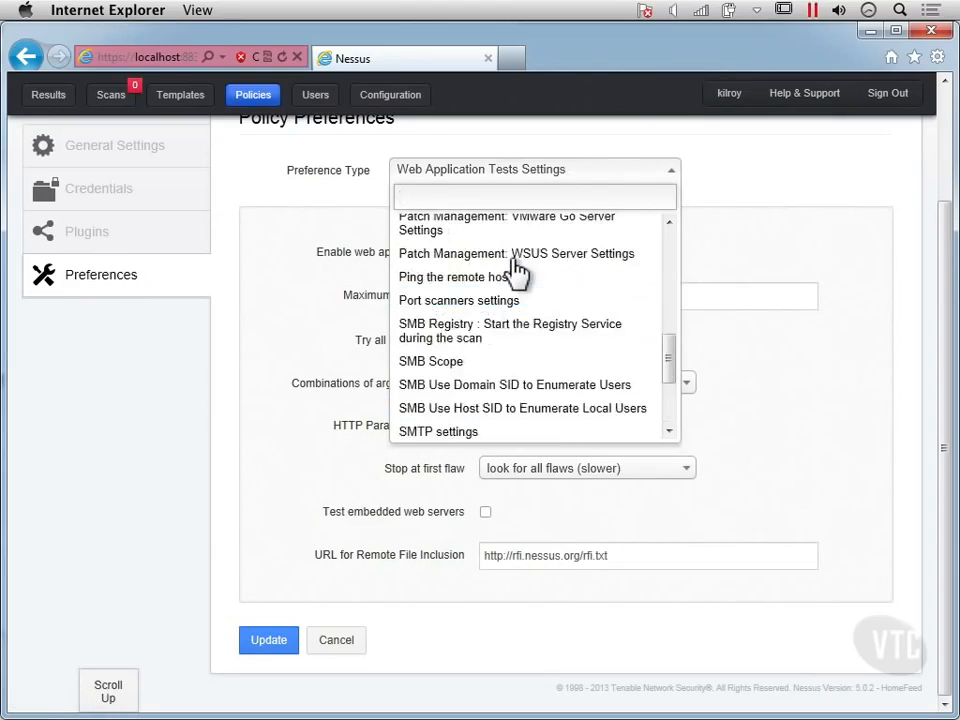
scroll(515, 272, "up", 2)
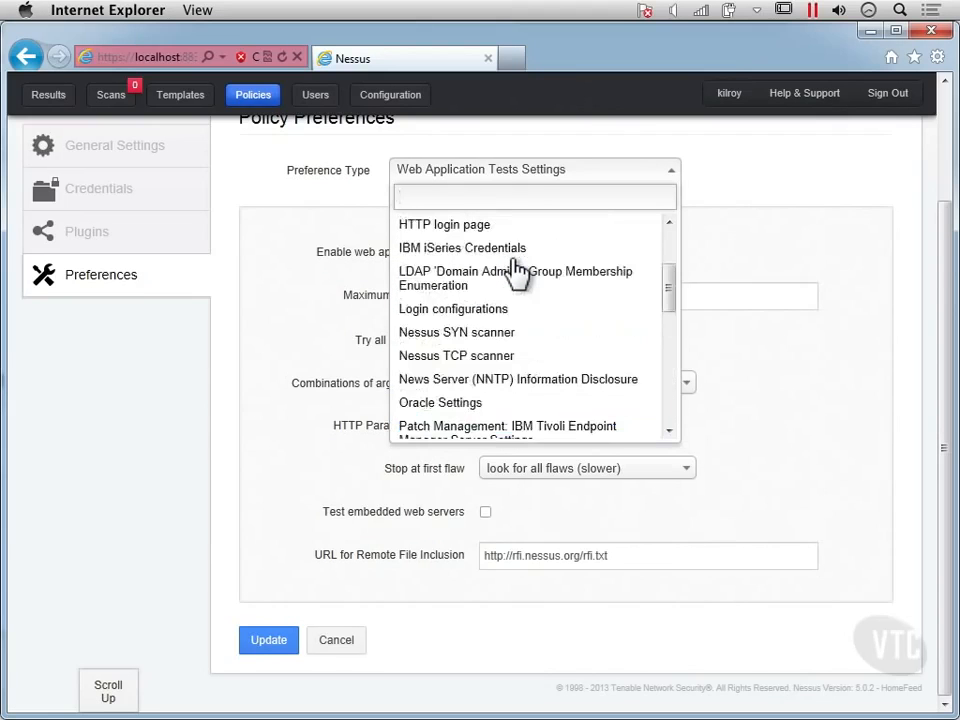
scroll(515, 272, "up", 2)
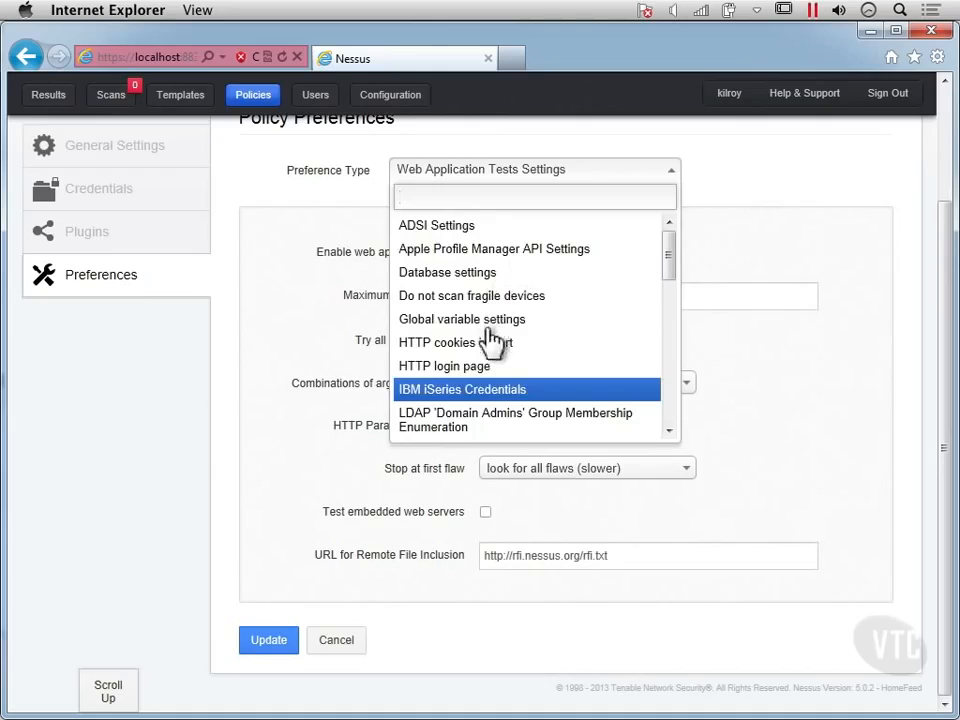
left_click(494, 350)
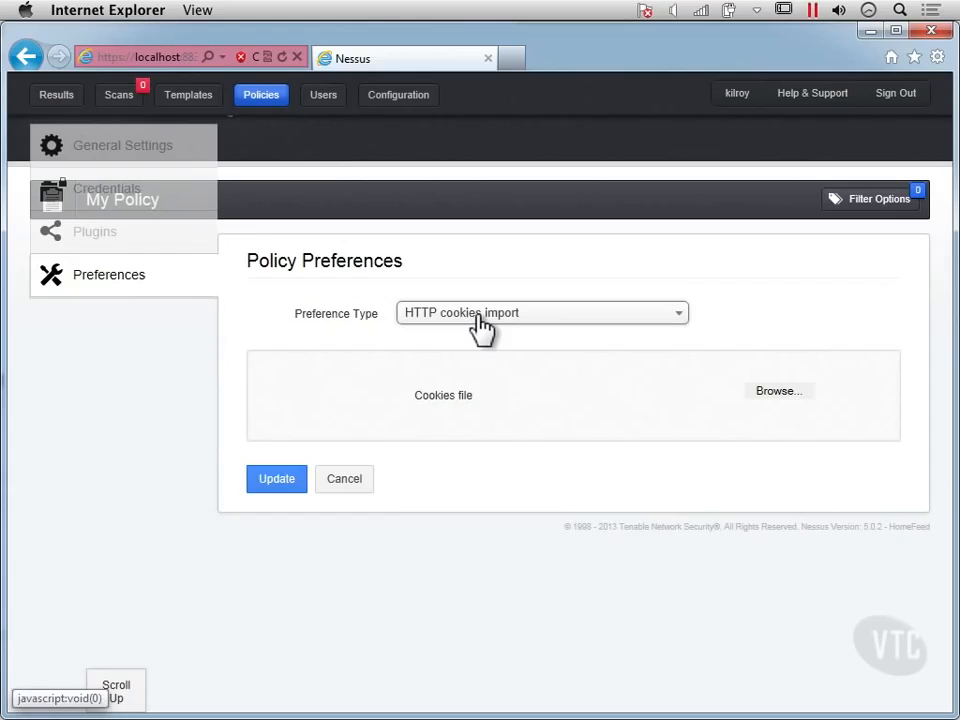
Step: Display the HTTP login page preferences and review their login form and authentication settings
left_click(481, 318)
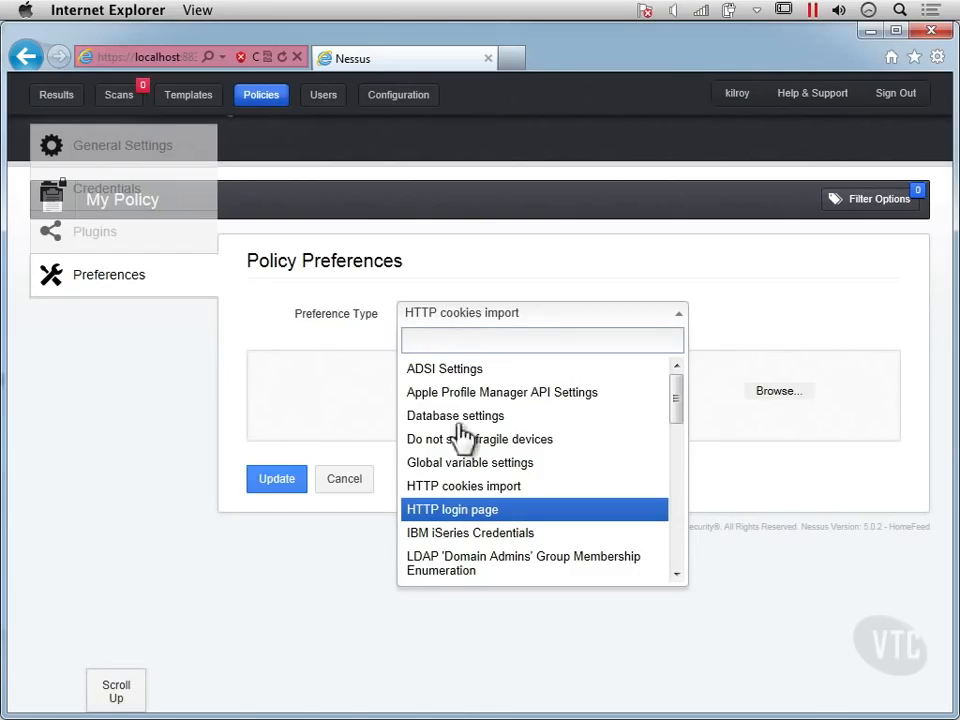
left_click(455, 512)
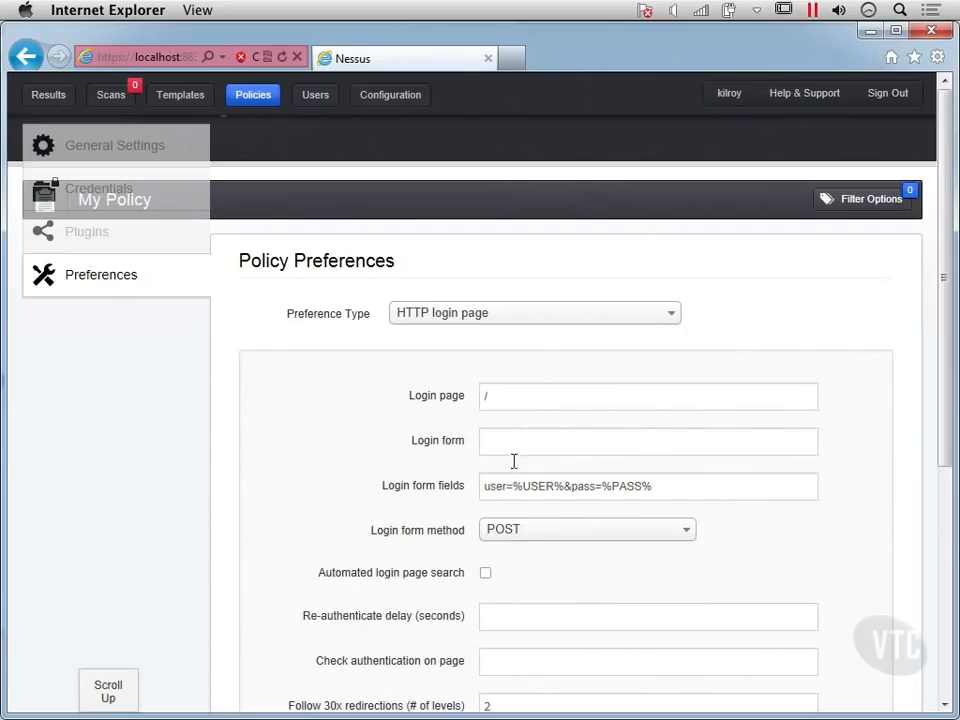
scroll(508, 470, "down", 2)
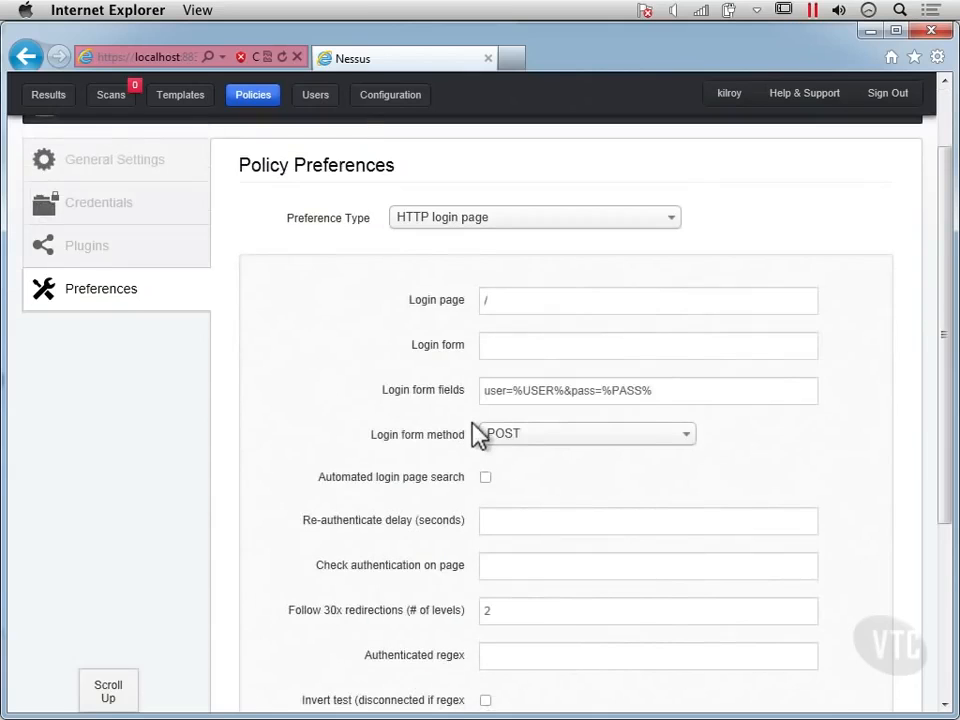
scroll(474, 428, "down", 2)
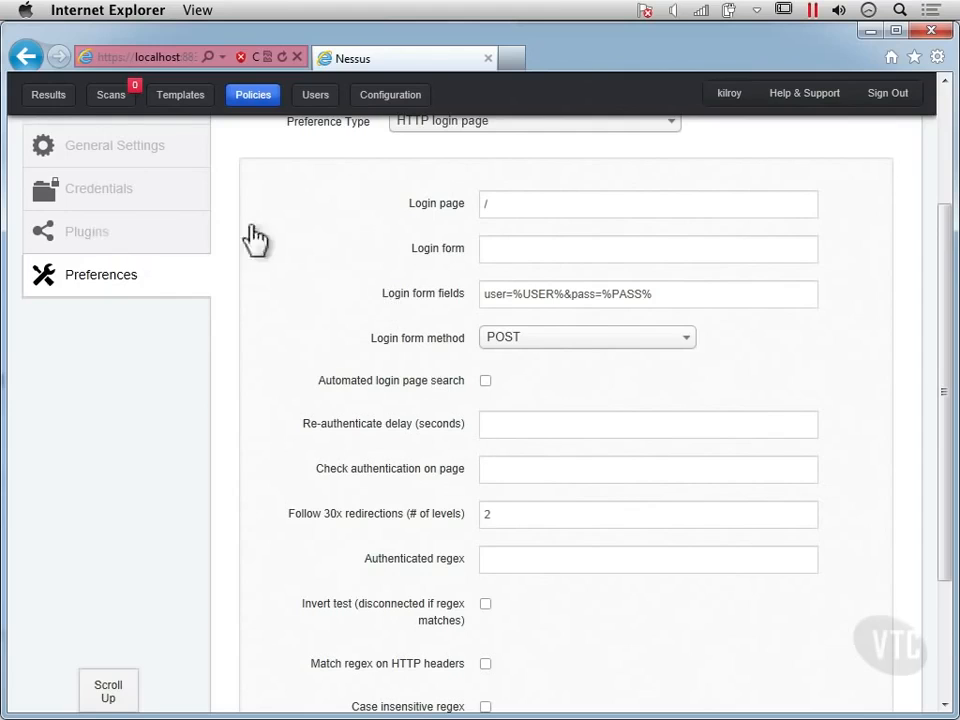
Step: Look through the available preference types that follow HTTP login page
left_click(484, 139)
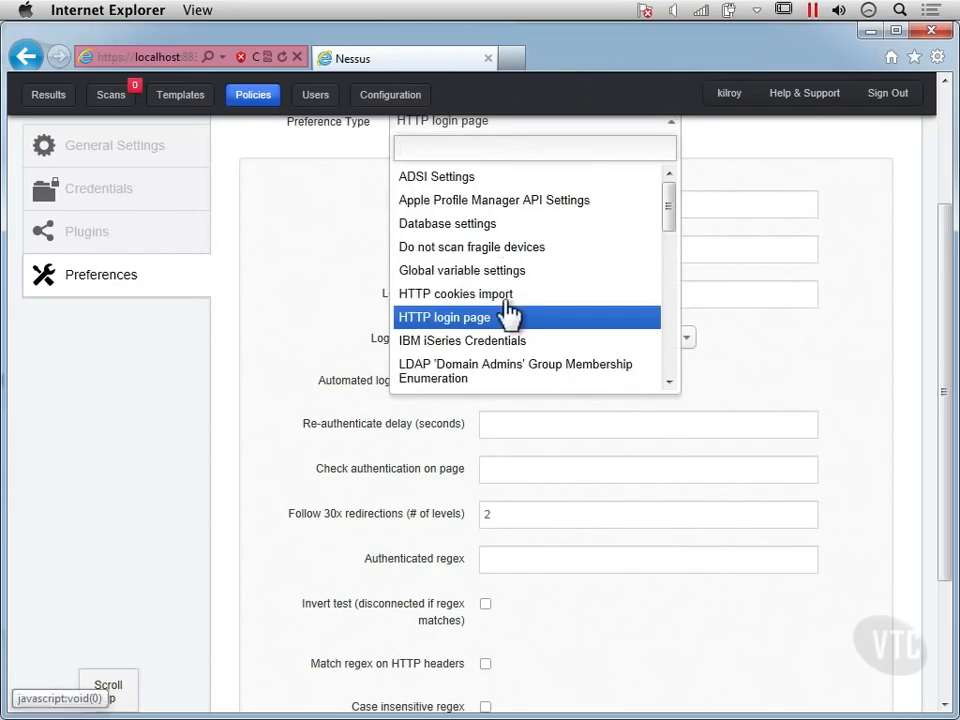
scroll(510, 312, "down", 1)
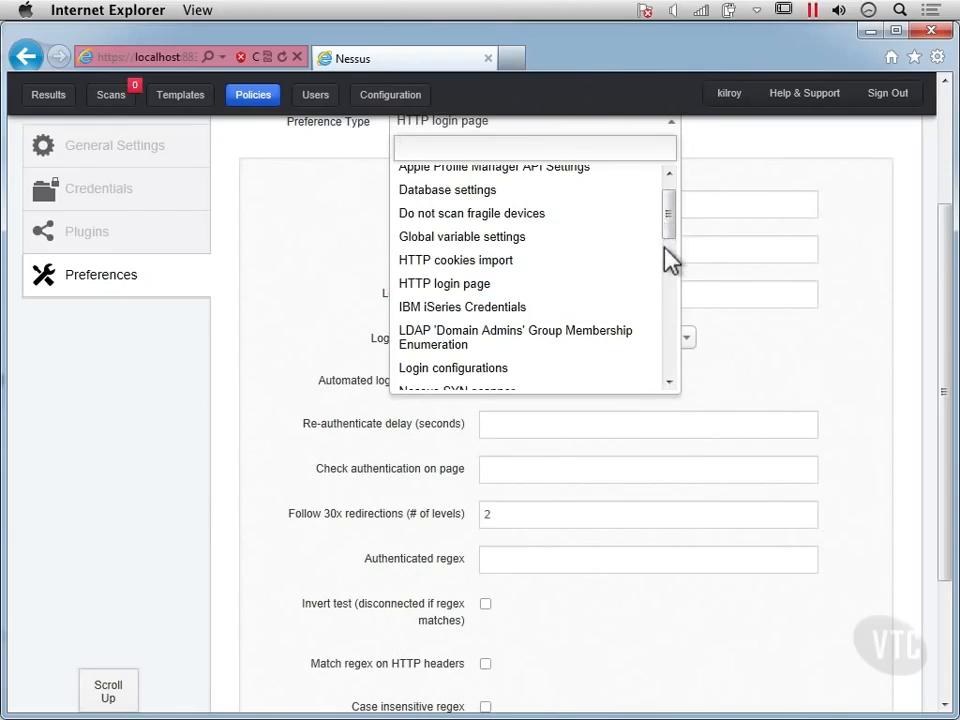
scroll(668, 262, "down", 2)
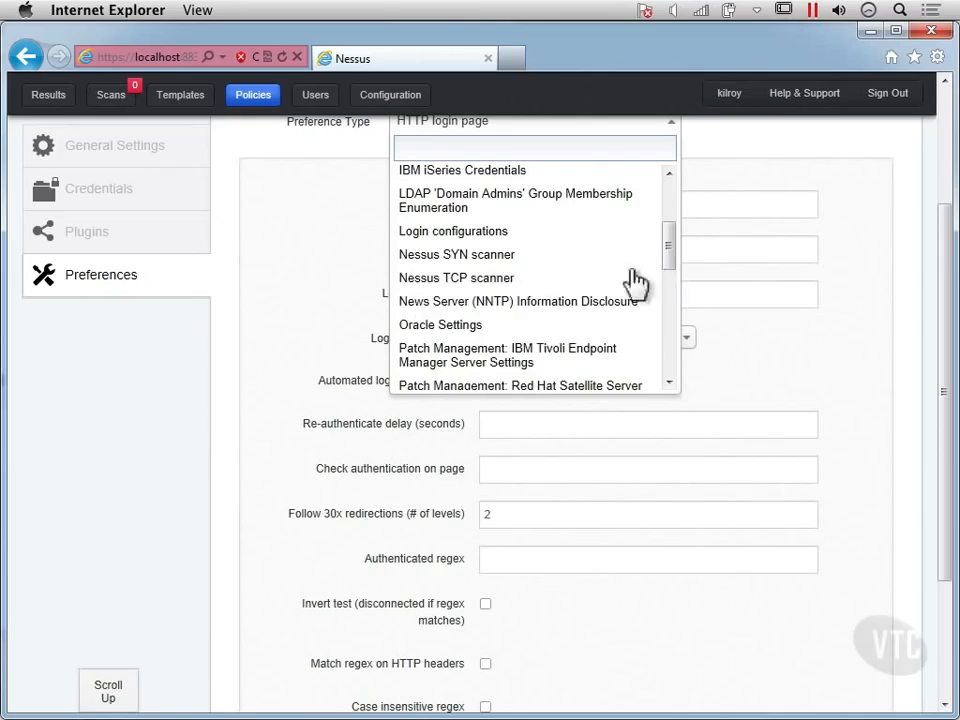
Step: Open the policy's plugin configurations and review the plugin families through to the end of the list
left_click(88, 236)
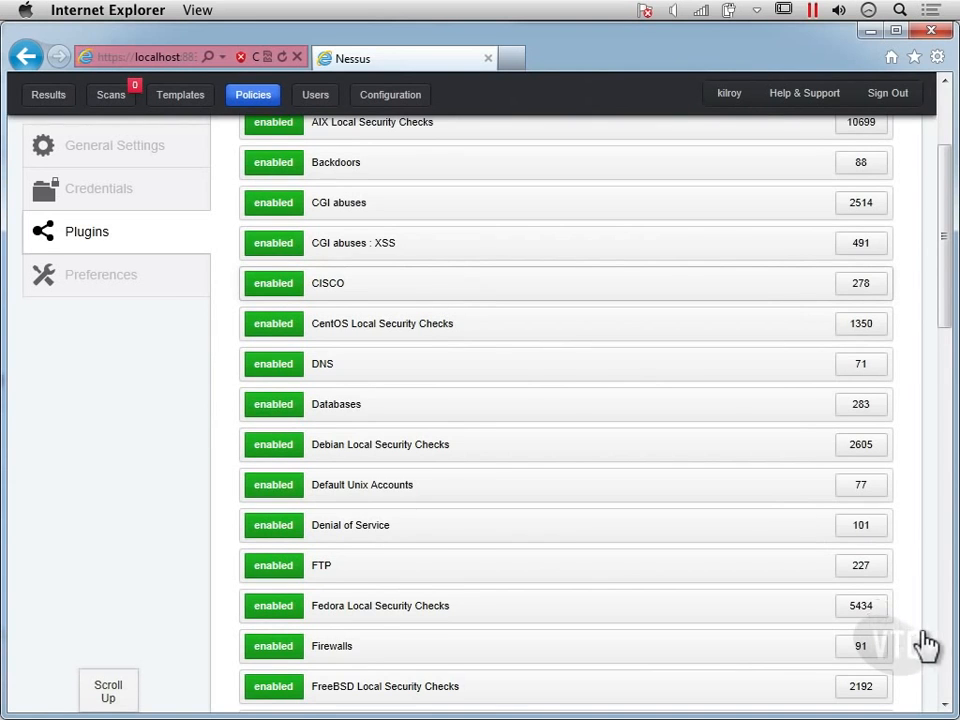
scroll(926, 645, "up", 2)
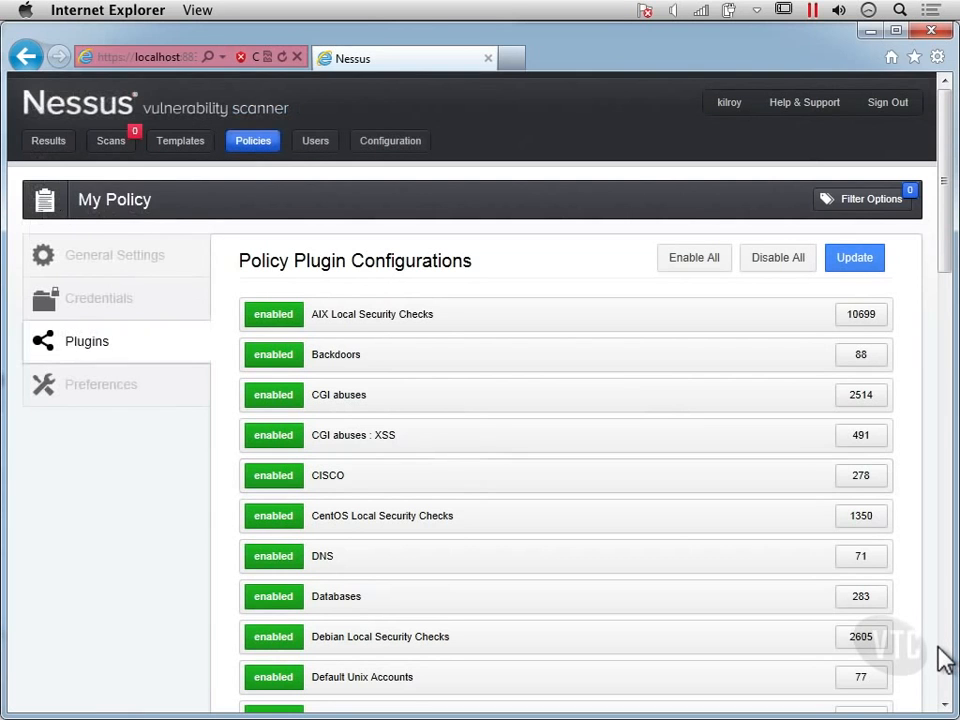
scroll(940, 660, "down", 5)
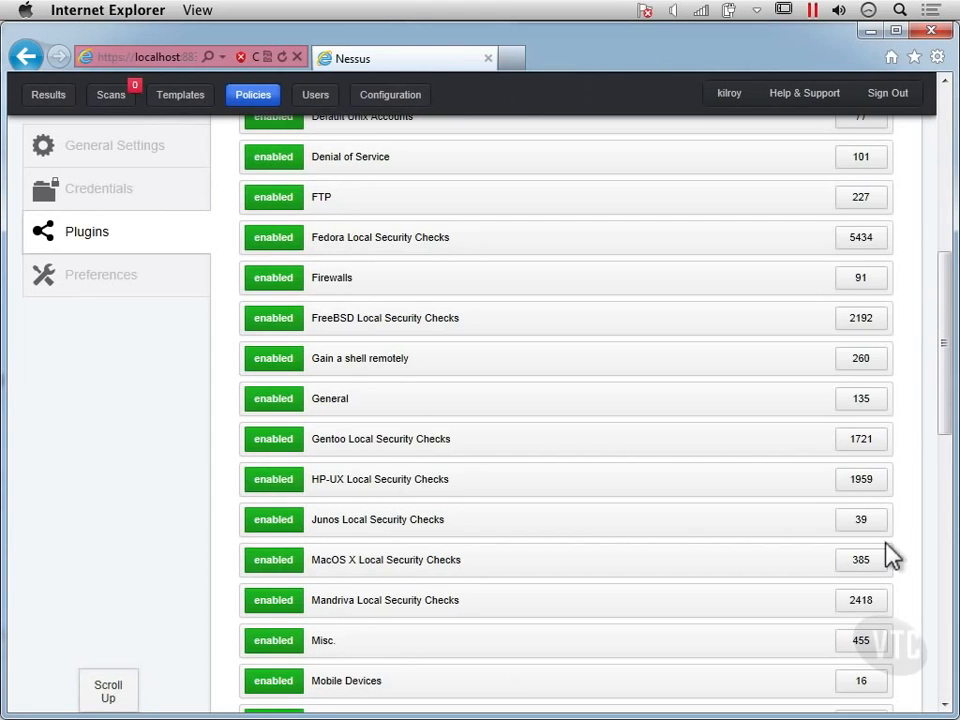
left_click(945, 663)
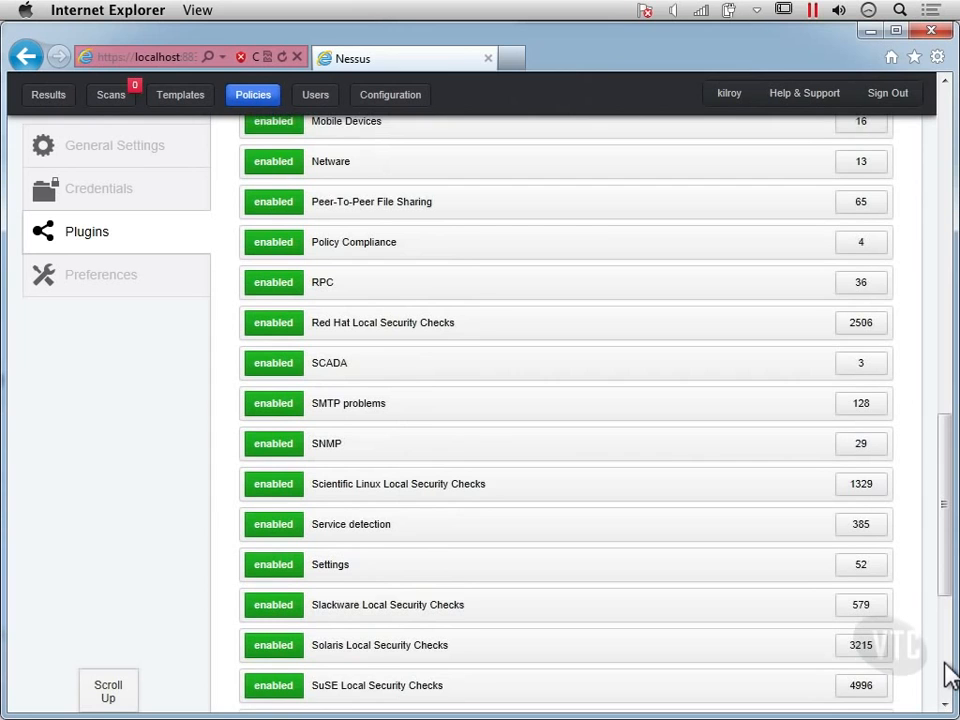
left_click(948, 676)
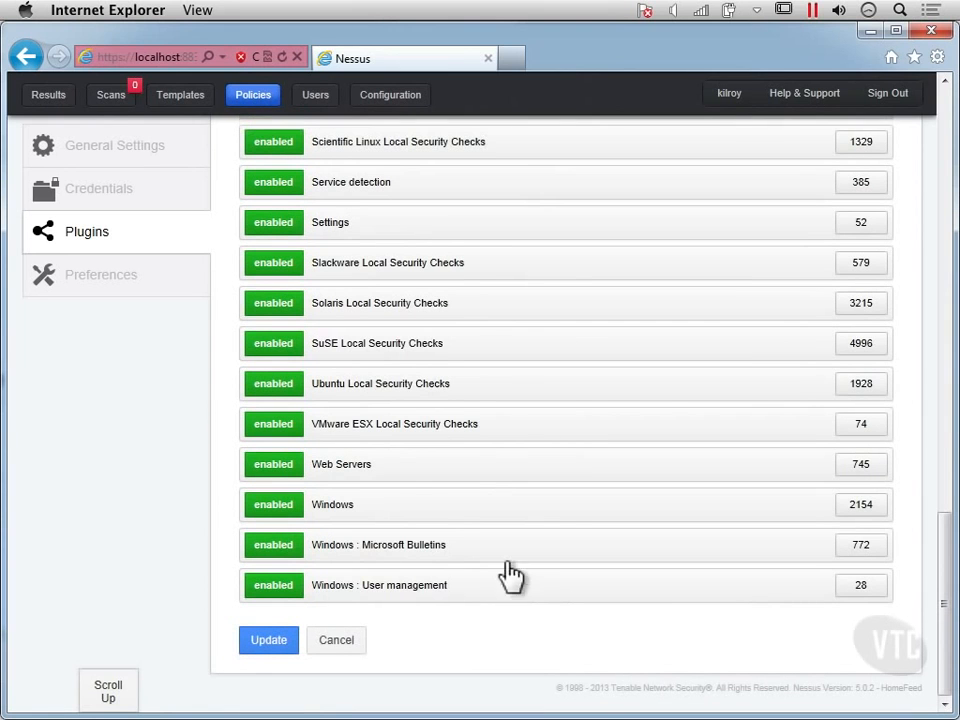
Step: Expand the Web Servers plugin family and examine its individual plugins, including pages 2, 7 and 9
left_click(338, 468)
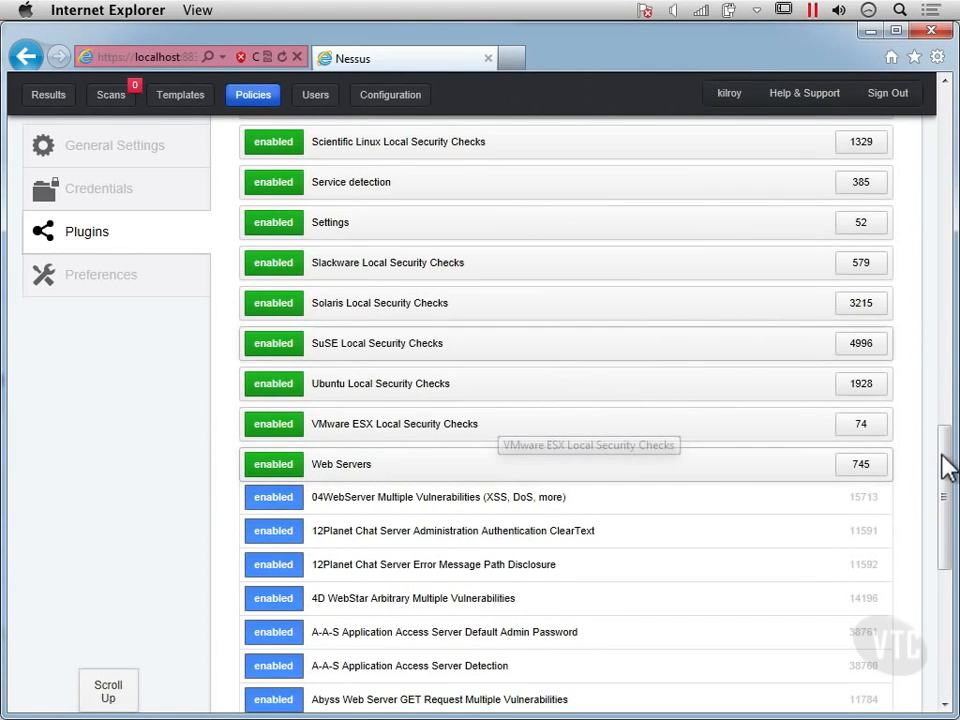
left_click_drag(943, 476, 948, 515)
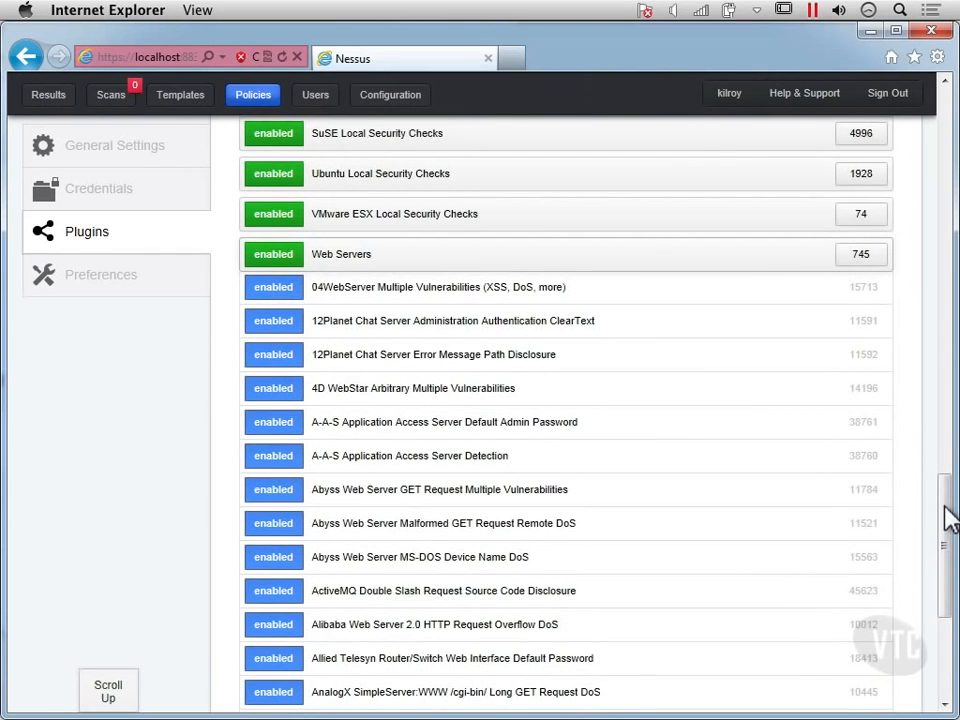
scroll(948, 522, "down", 2)
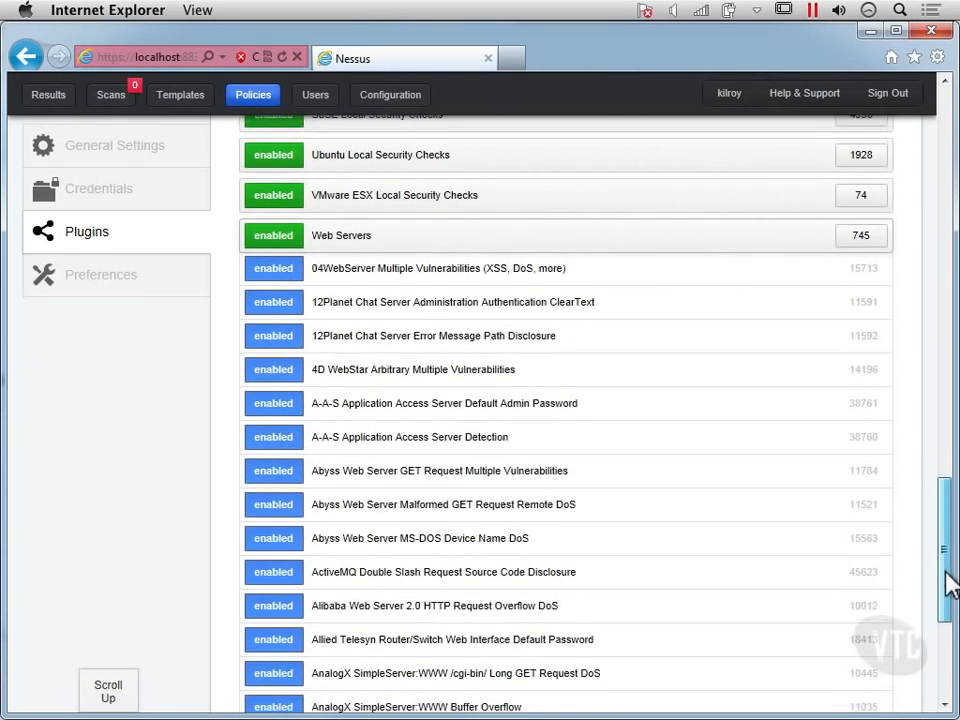
scroll(950, 585, "down", 5)
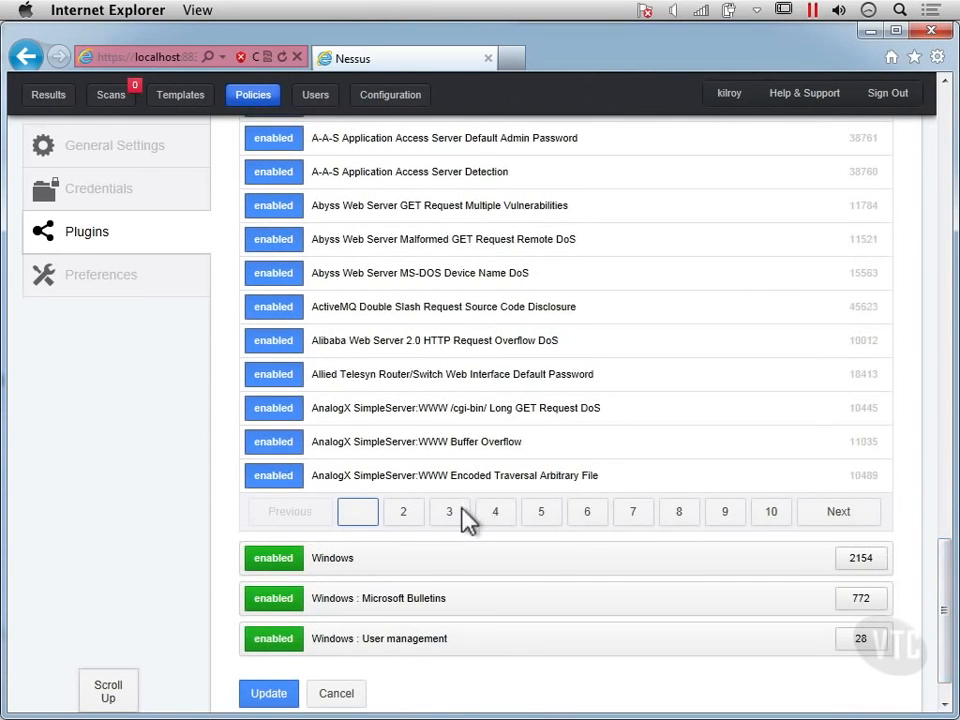
left_click(408, 525)
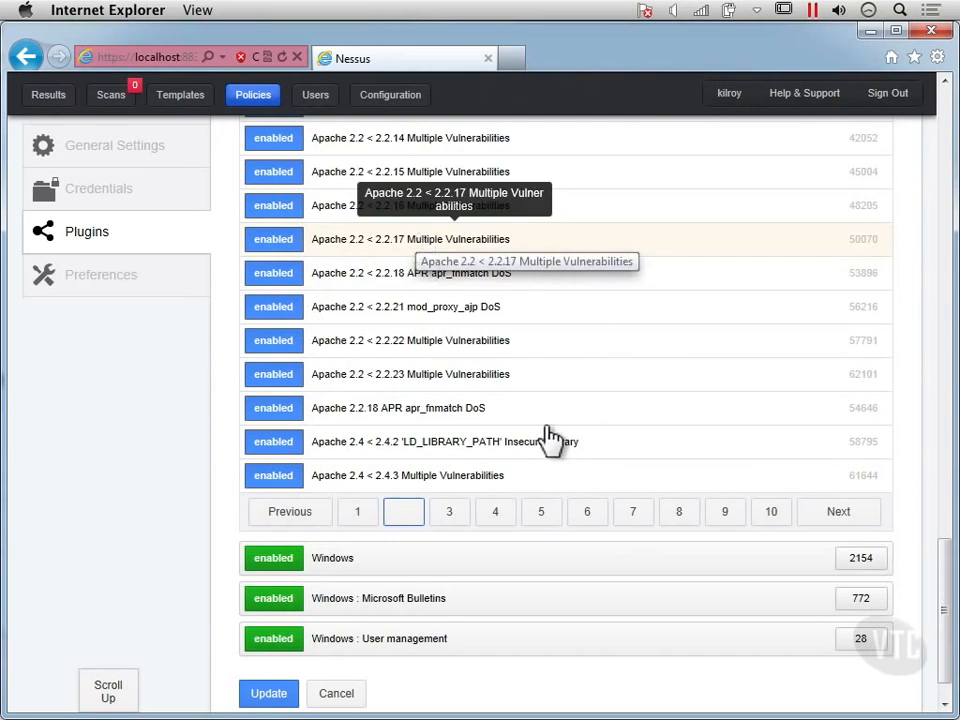
left_click(634, 514)
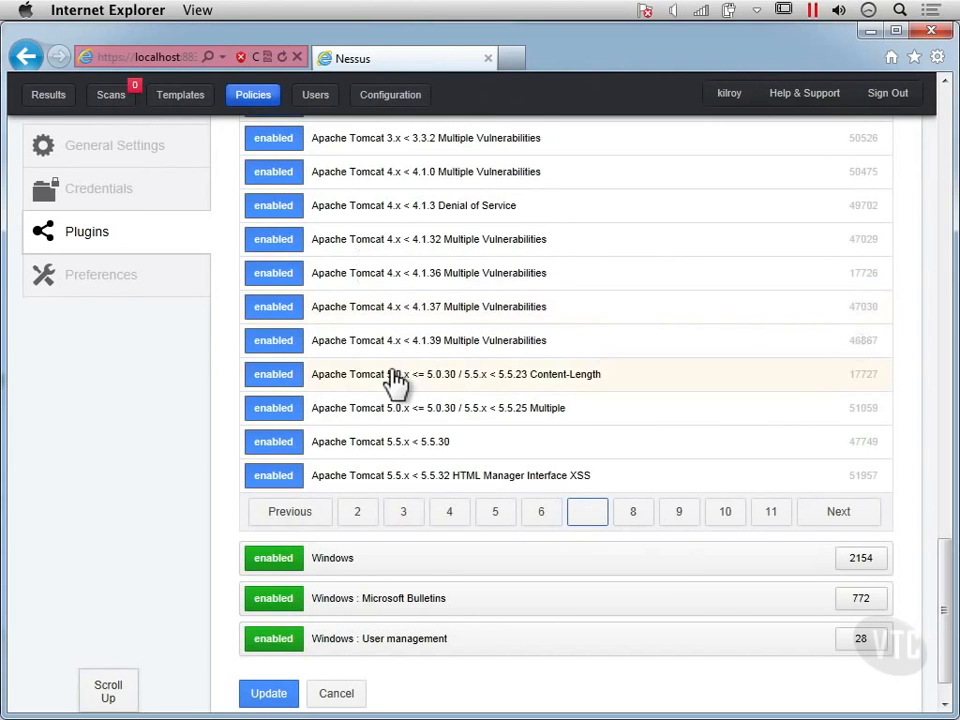
left_click(681, 513)
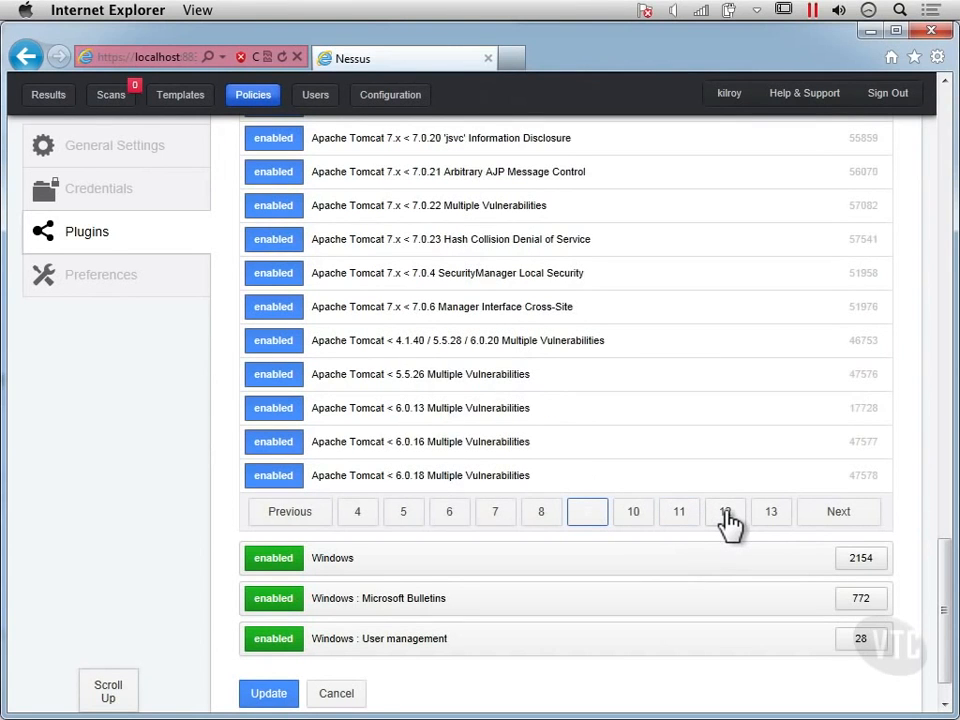
Step: View page 12 of the Web Servers plugins and expand the CGI abuses : XSS plugin family
left_click(726, 513)
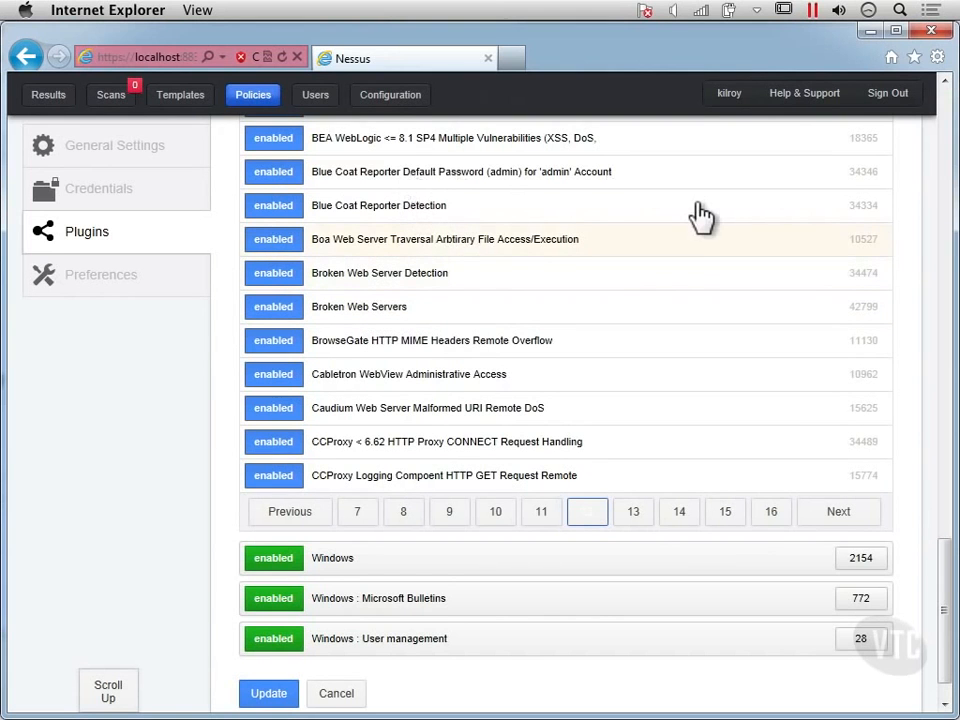
scroll(944, 120, "up", 5)
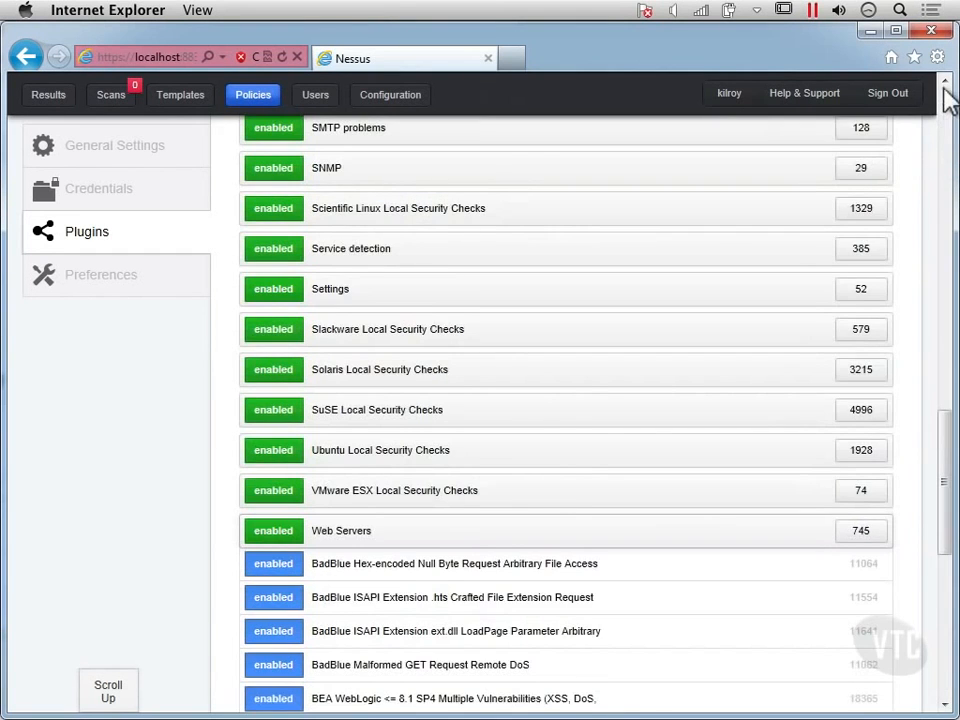
scroll(944, 100, "up", 1)
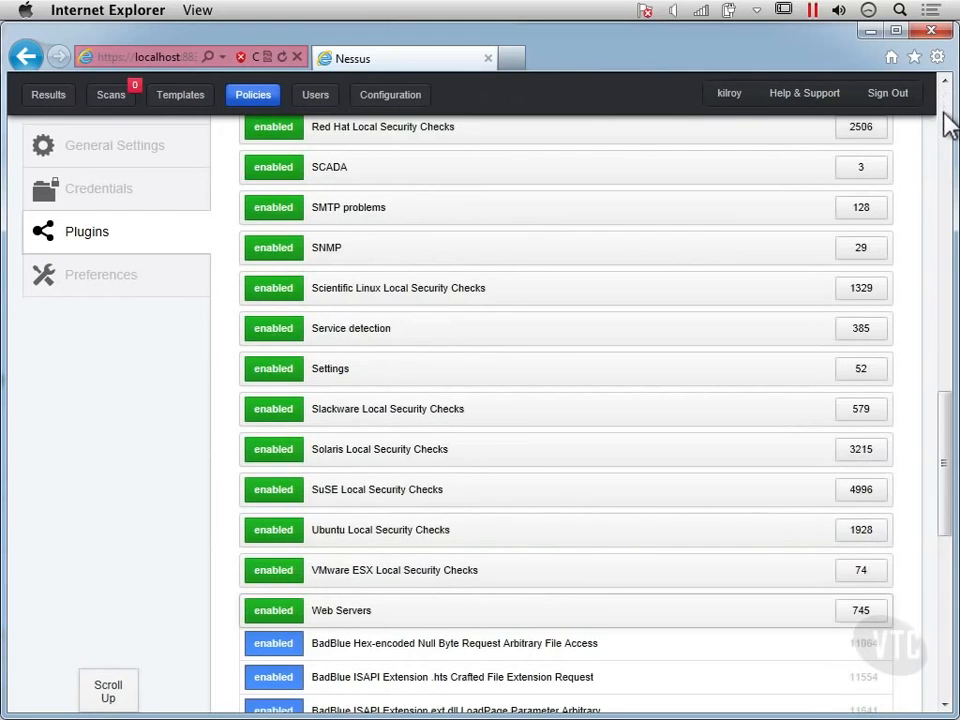
scroll(946, 112, "up", 5)
scroll(948, 127, "up", 5)
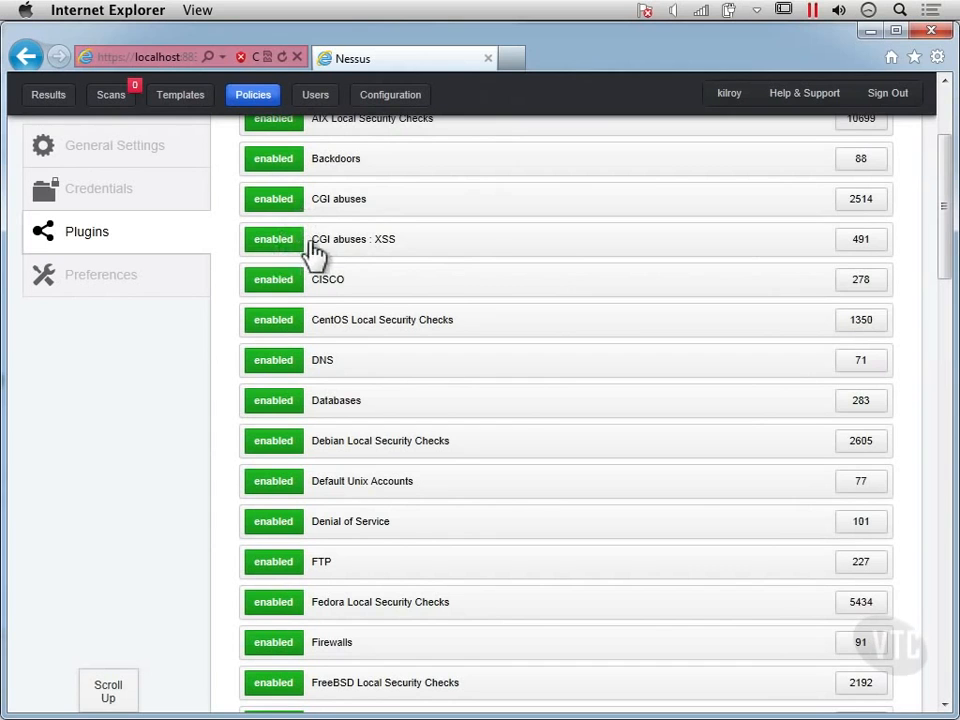
left_click_drag(341, 253, 455, 283)
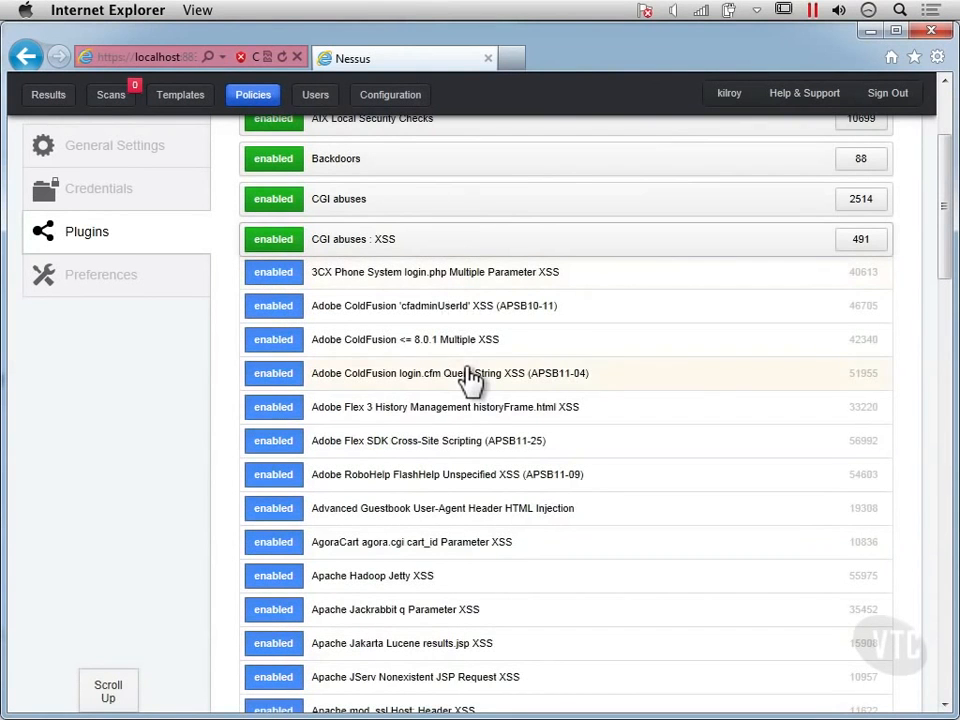
Step: Examine the first page of CGI abuses : XSS plugins and the remaining plugin families through to the end of the list
scroll(470, 380, "down", 5)
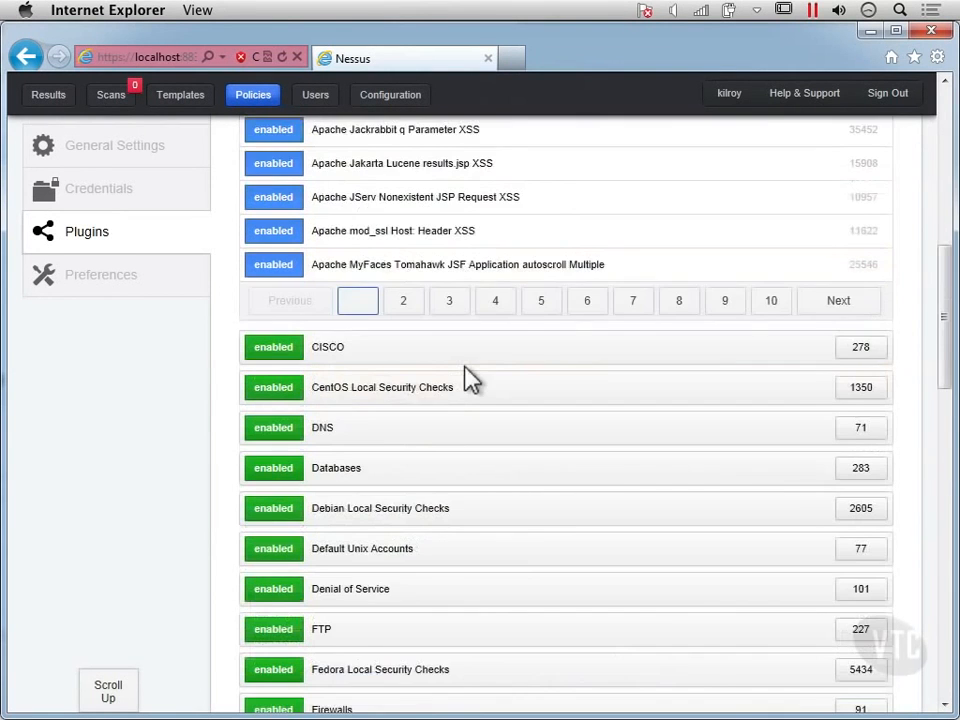
scroll(460, 365, "down", 5)
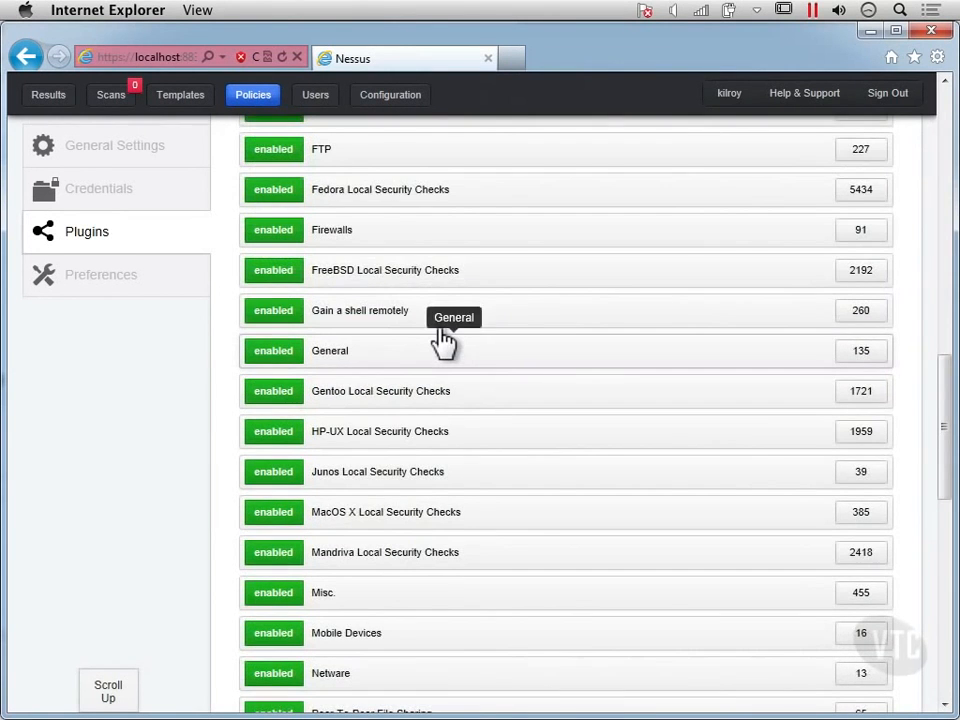
scroll(443, 342, "up", 7)
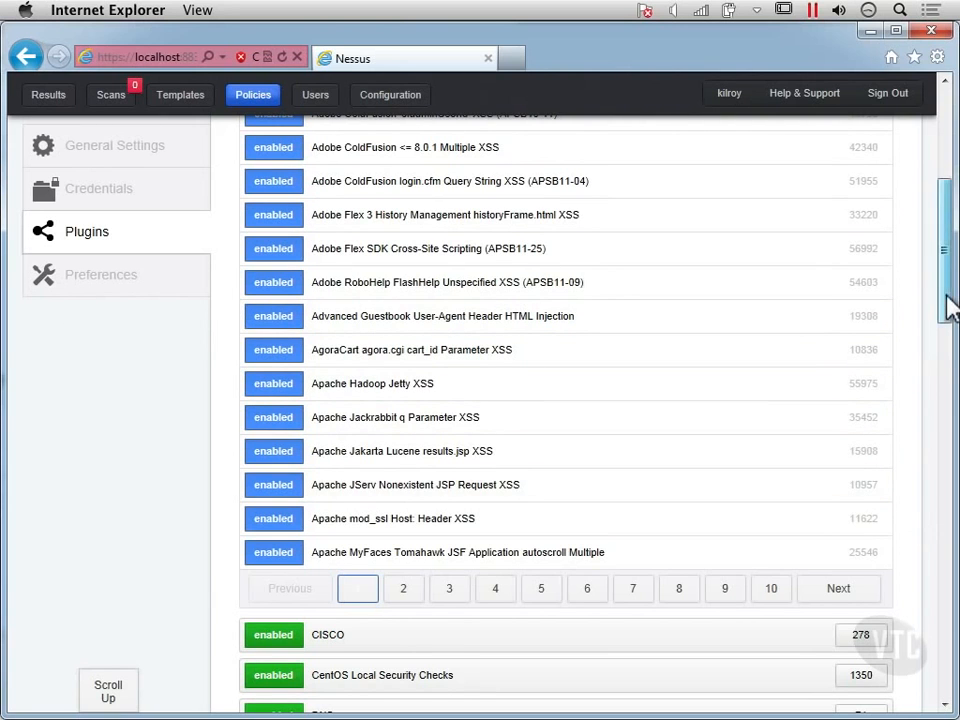
scroll(946, 600, "down", 8)
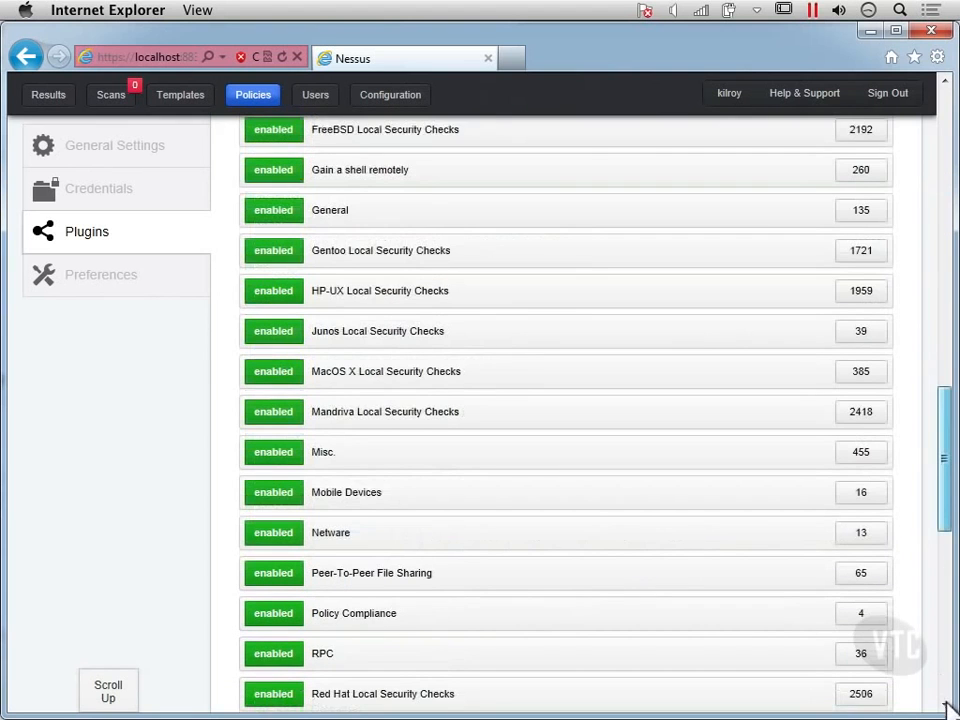
scroll(946, 706, "down", 10)
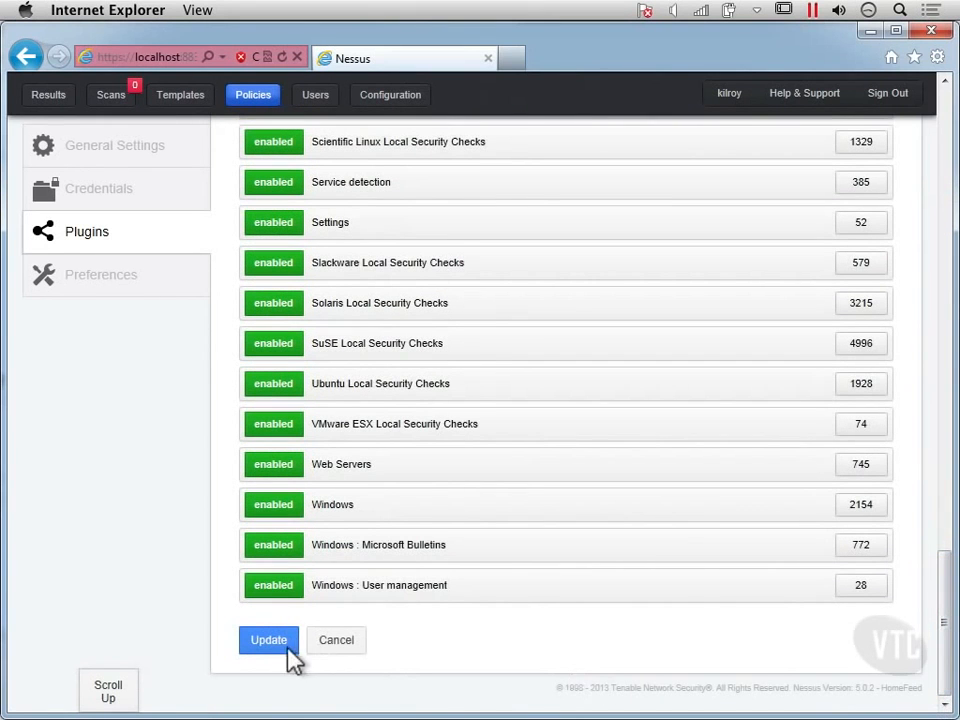